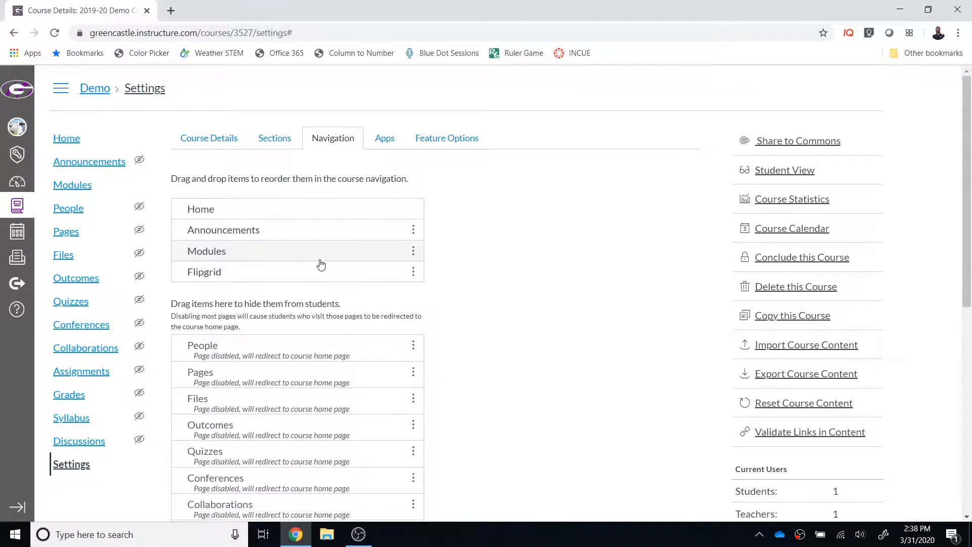
# Save the course navigation with Flipgrid among the visible items, and open Flipgrid from the course.
pyautogui.scroll(-8, 343, 259)
pyautogui.click(190, 481)
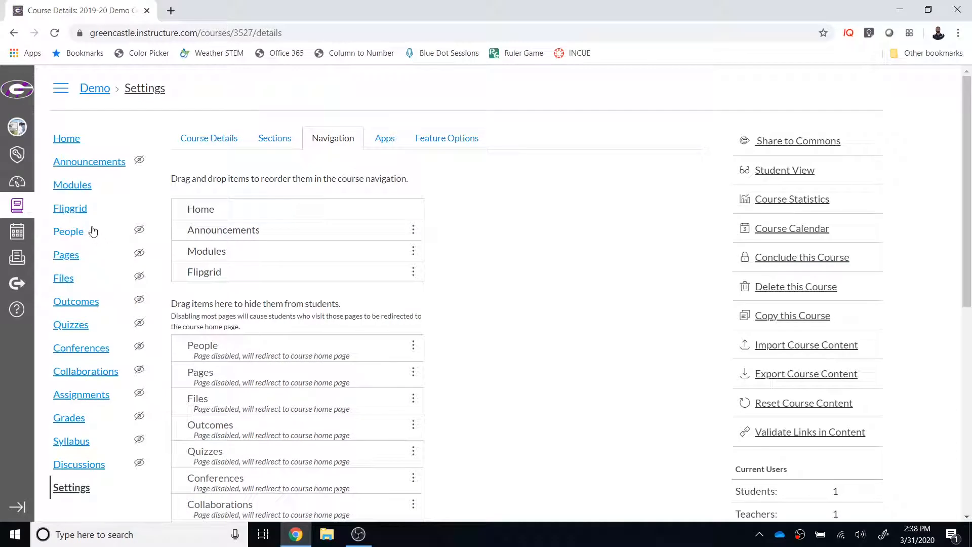
pyautogui.click(66, 214)
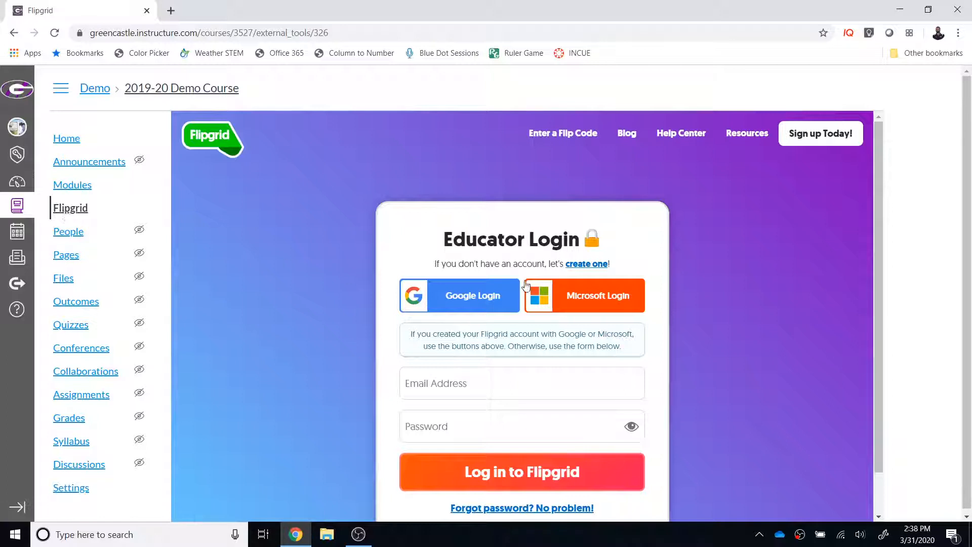
# Log in to Flipgrid as an educator with the existing Google account.
pyautogui.scroll(-1, 527, 286)
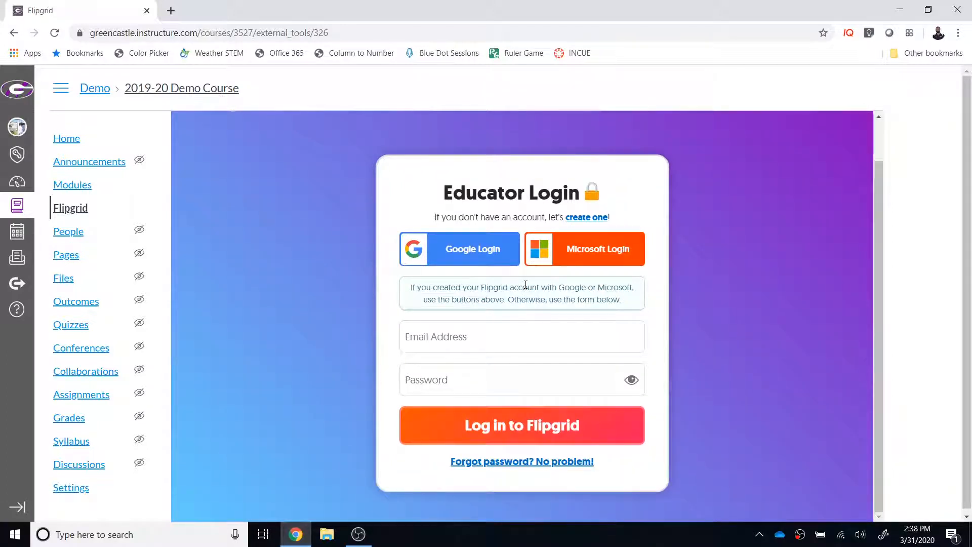
pyautogui.click(489, 250)
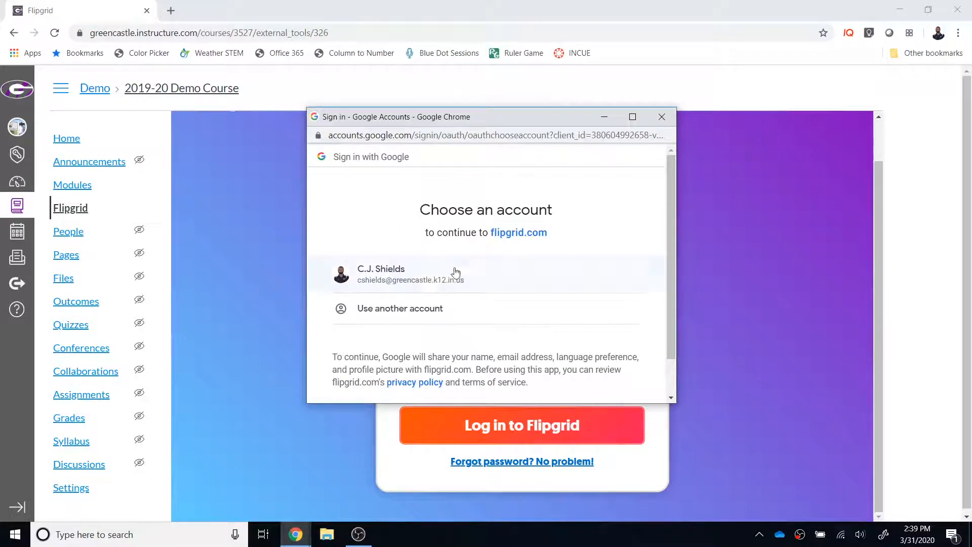
pyautogui.click(428, 278)
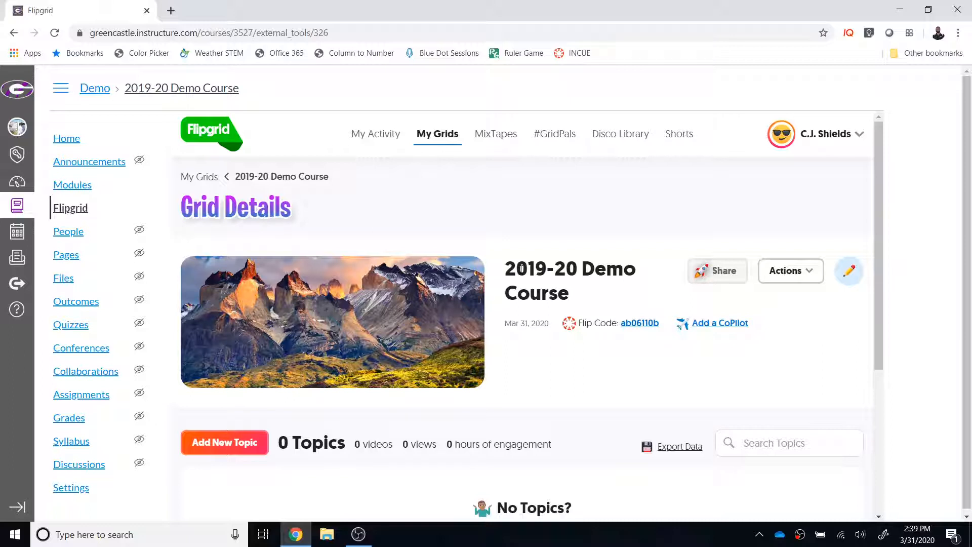
# Start a new topic in the course grid titled "Example Flipgrid" with a recording time of 1 minute 30 seconds.
pyautogui.scroll(-1, 553, 275)
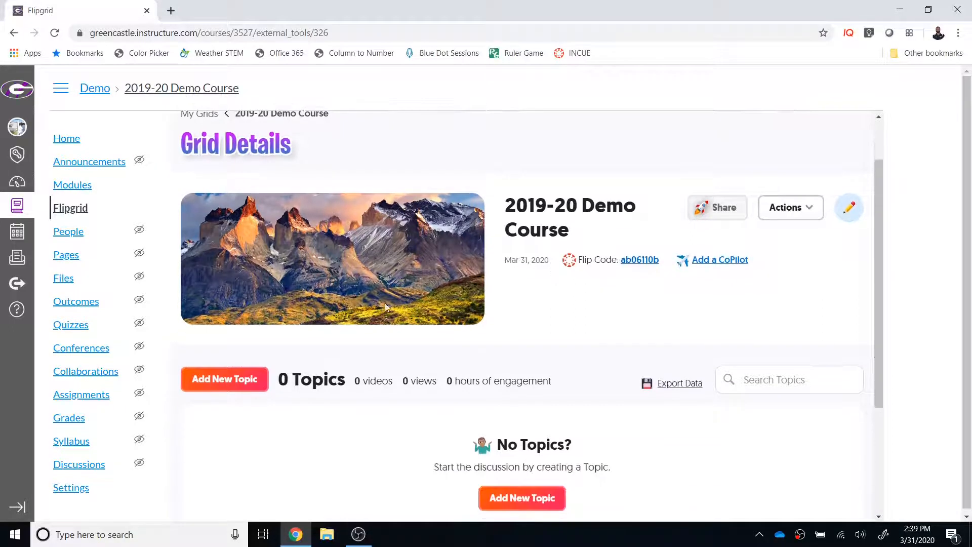
pyautogui.click(245, 388)
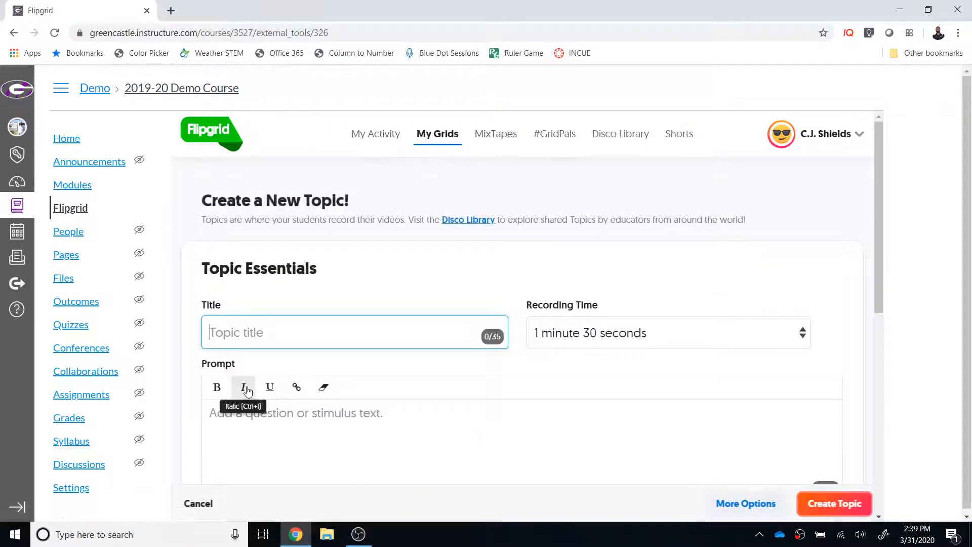
pyautogui.write('Example FL')
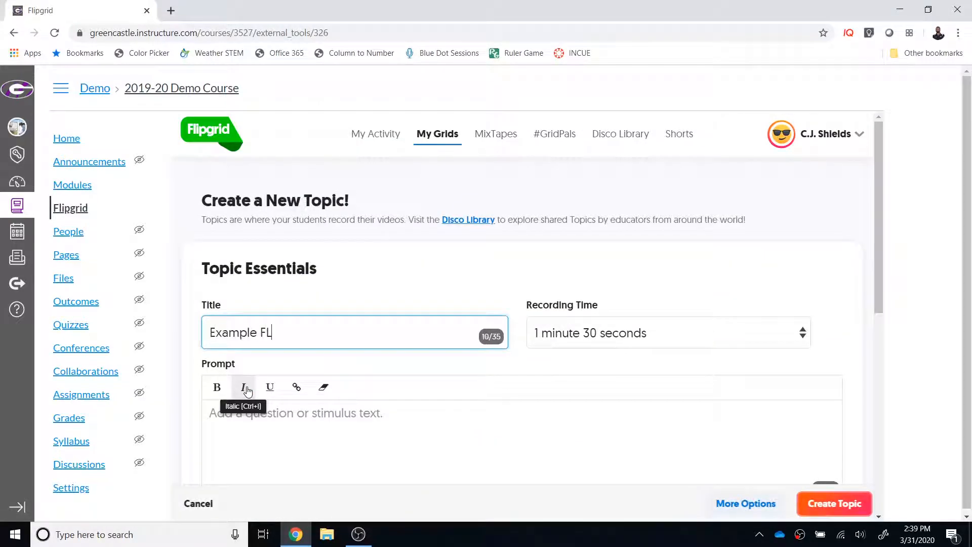
pyautogui.write('ipgrid')
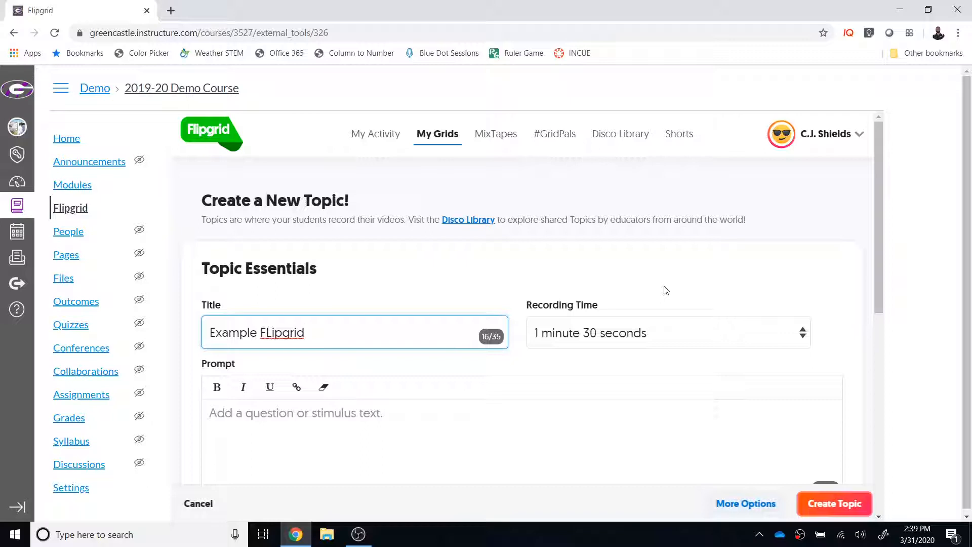
pyautogui.click(803, 339)
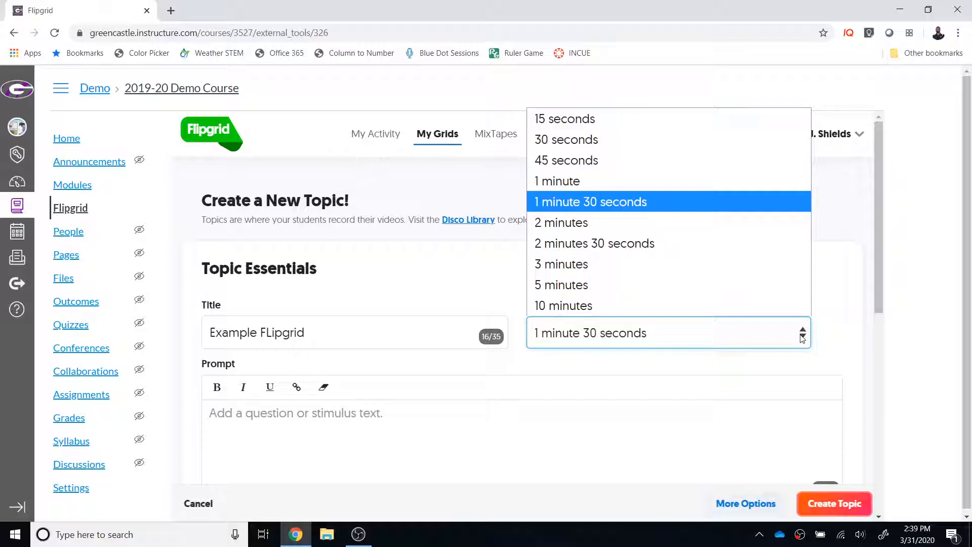
pyautogui.click(680, 202)
pyautogui.click(274, 333)
pyautogui.press('BackSpace')
pyautogui.write('l')
# Enter "Thoughts on the Roman Empire?" as the topic's prompt.
pyautogui.scroll(-1, 276, 335)
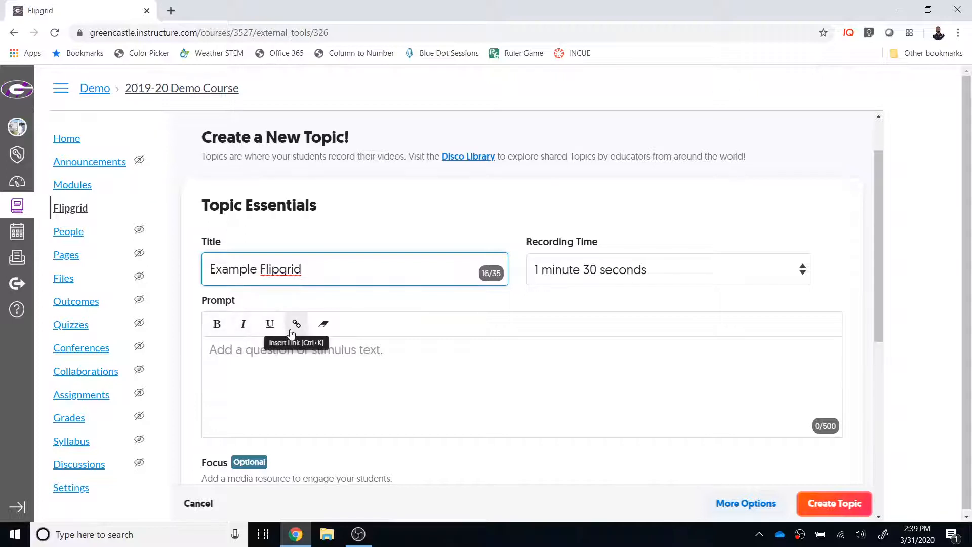
pyautogui.click(350, 355)
pyautogui.write('THoughts')
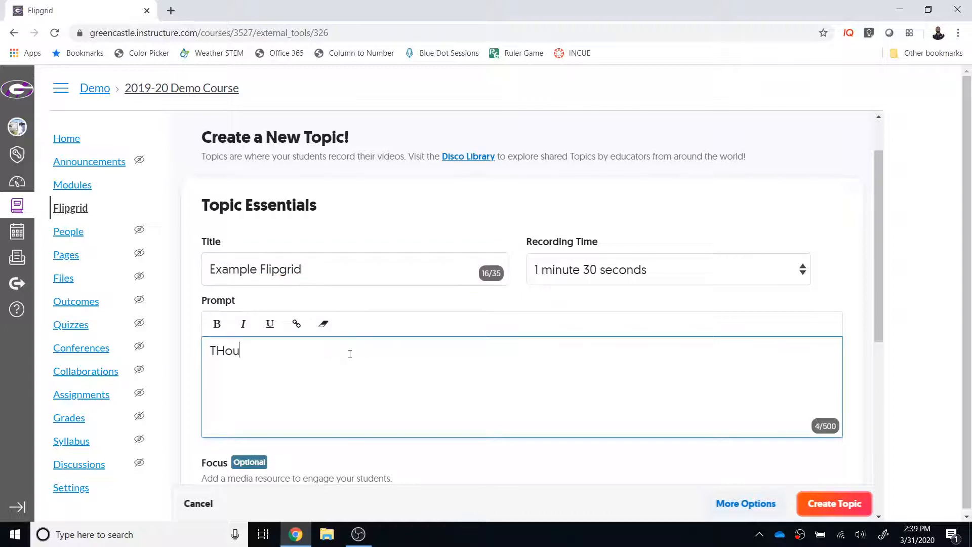
pyautogui.press('BackSpace')
pyautogui.press('BackSpace')
pyautogui.press('BackSpace')
pyautogui.press('BackSpace')
pyautogui.press('BackSpace')
pyautogui.press('BackSpace')
pyautogui.press('BackSpace')
pyautogui.write('houghts on the Roman Empire?')
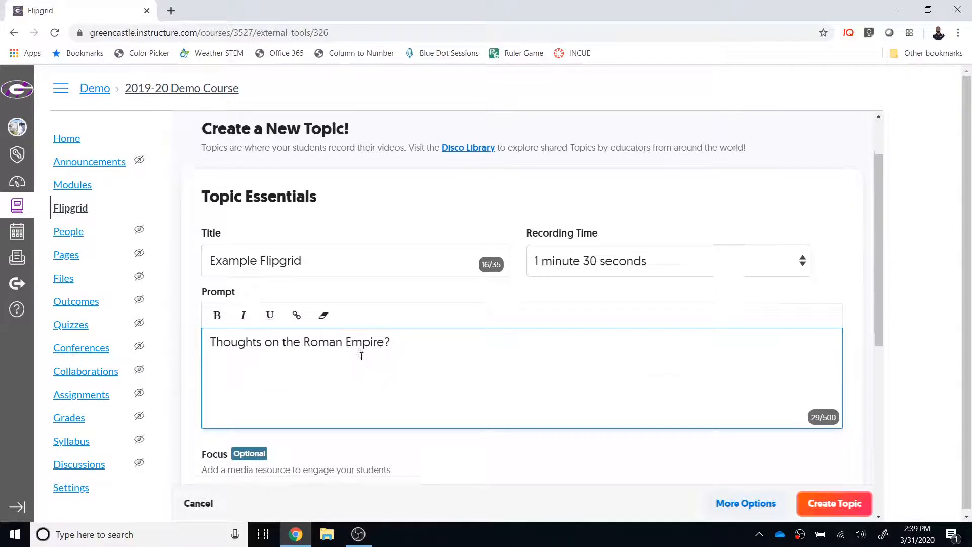
# Record a short webcam video as the topic's Focus resource, finish the recording and pause its preview.
pyautogui.scroll(-3, 362, 355)
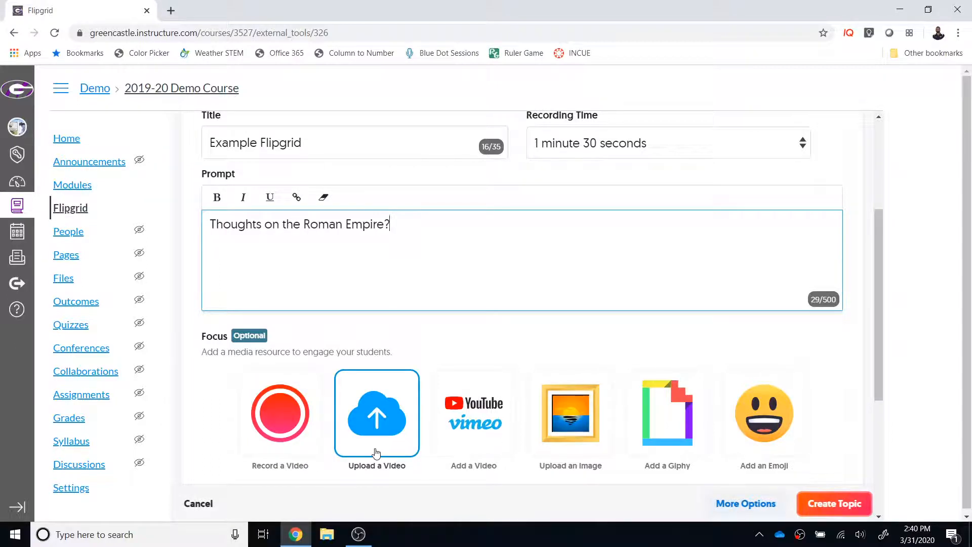
pyautogui.scroll(-2, 375, 452)
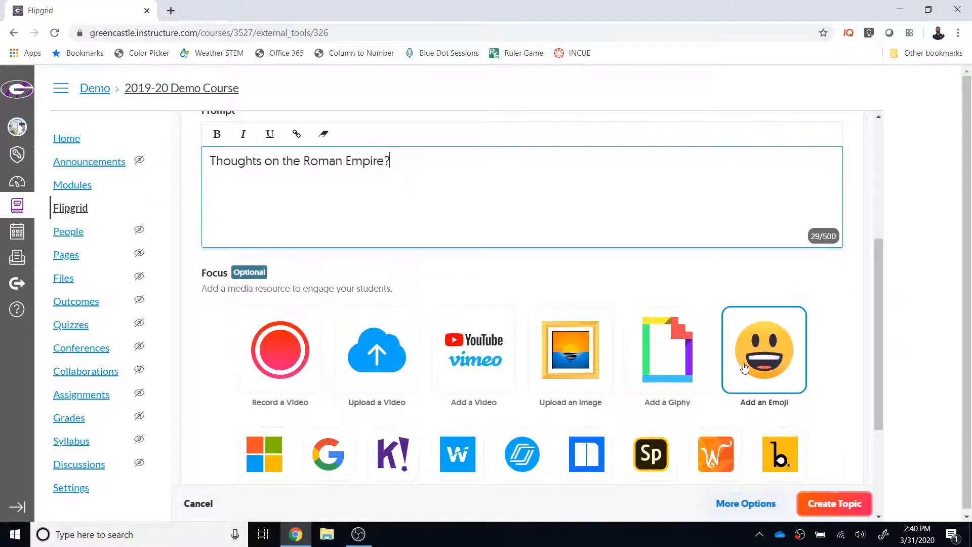
pyautogui.scroll(-1, 485, 358)
pyautogui.scroll(1, 458, 360)
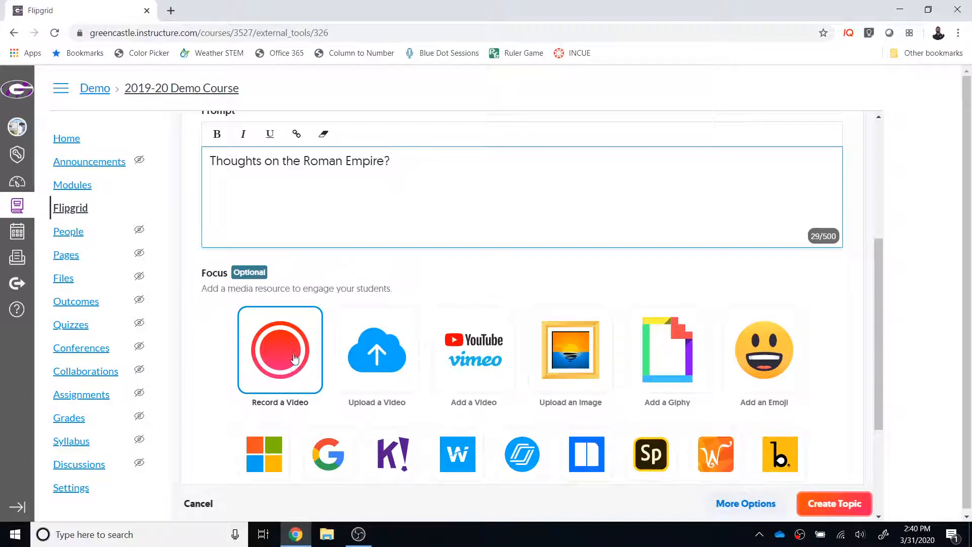
pyautogui.click(287, 357)
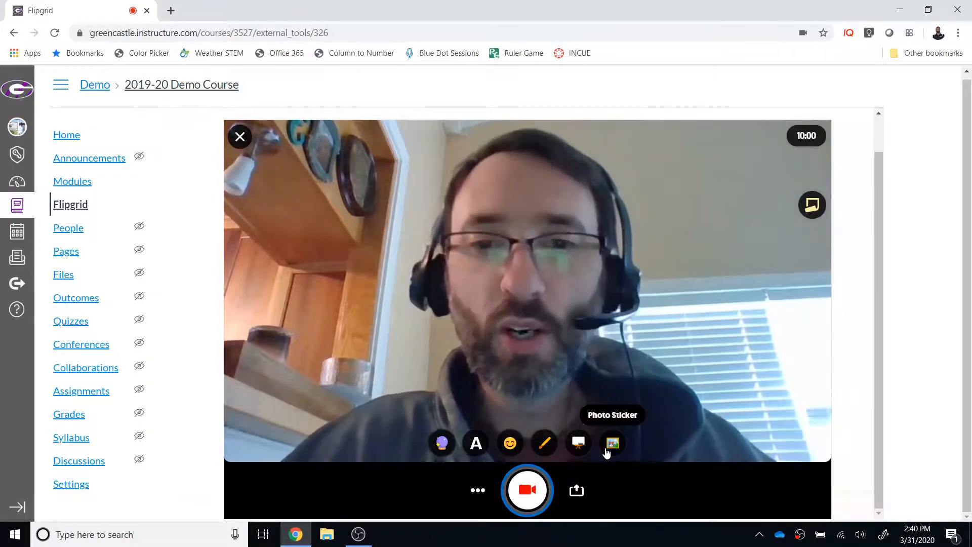
pyautogui.click(530, 491)
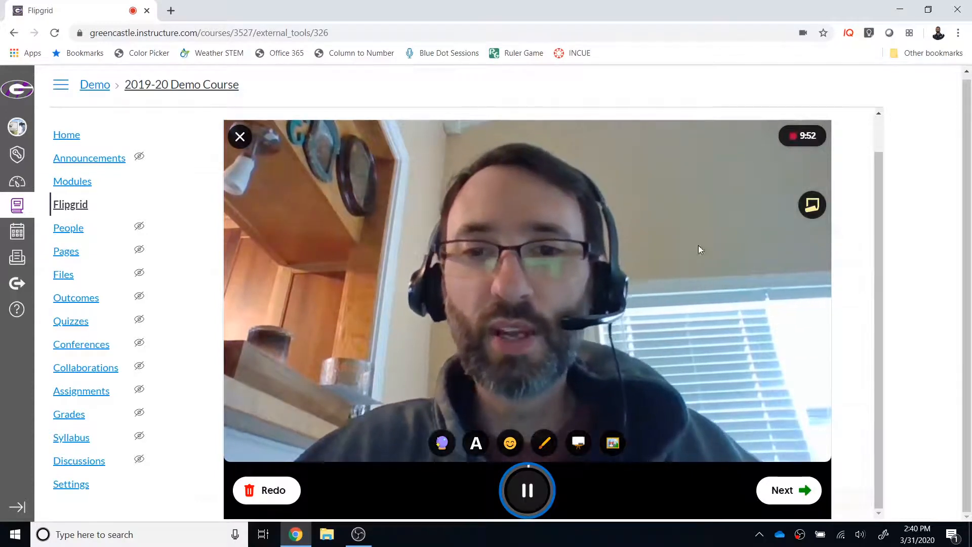
pyautogui.click(798, 492)
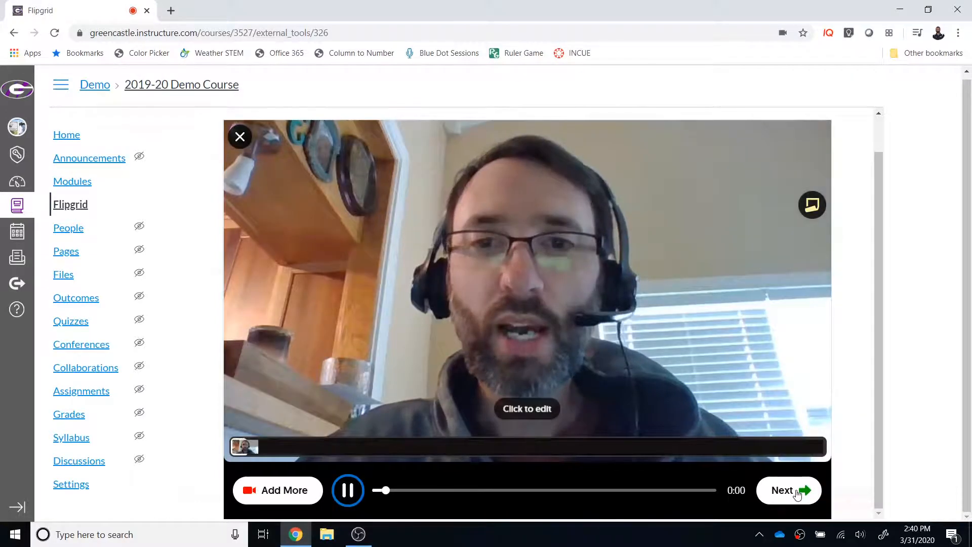
pyautogui.click(348, 492)
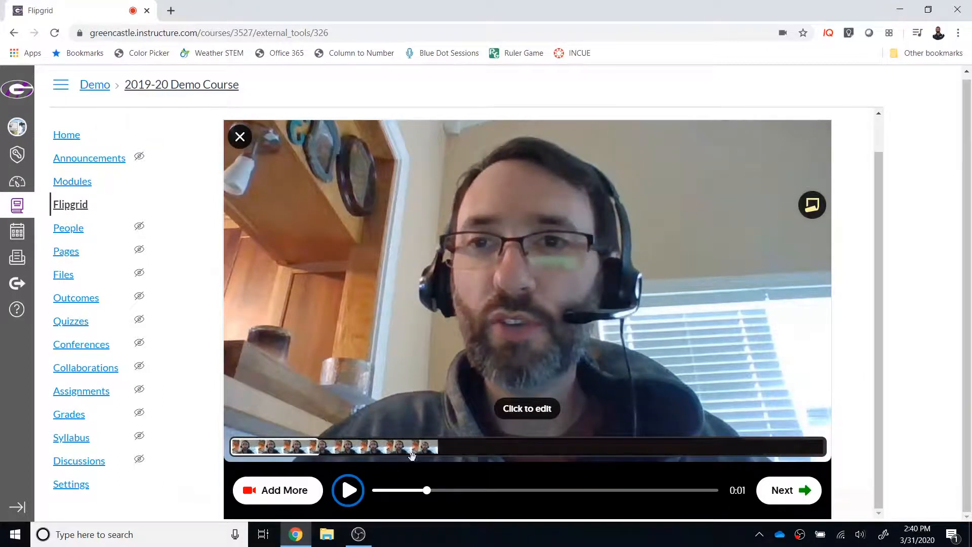
# Add a note reading "Sticky Note" to the Focus video and continue to the selfie stage.
pyautogui.click(812, 205)
pyautogui.write('Sticky Note')
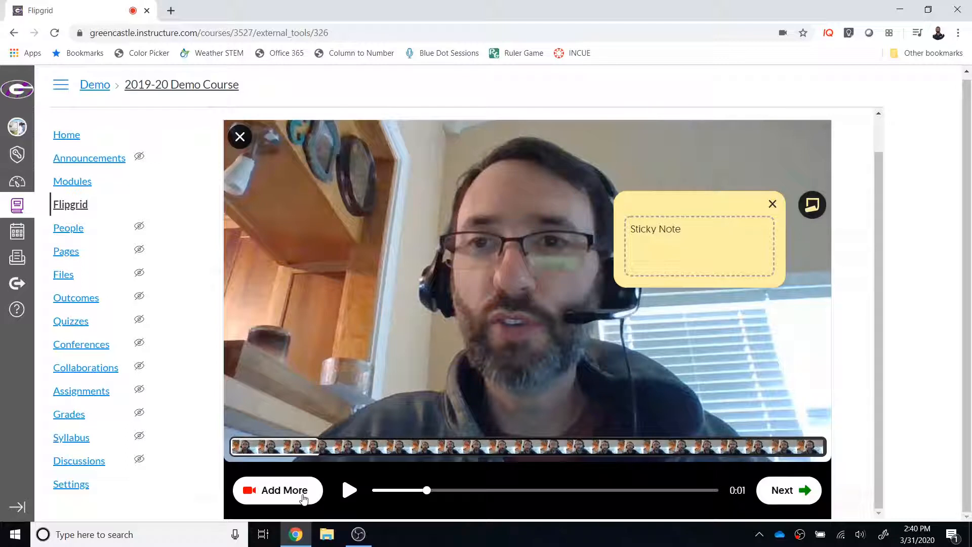
pyautogui.click(775, 495)
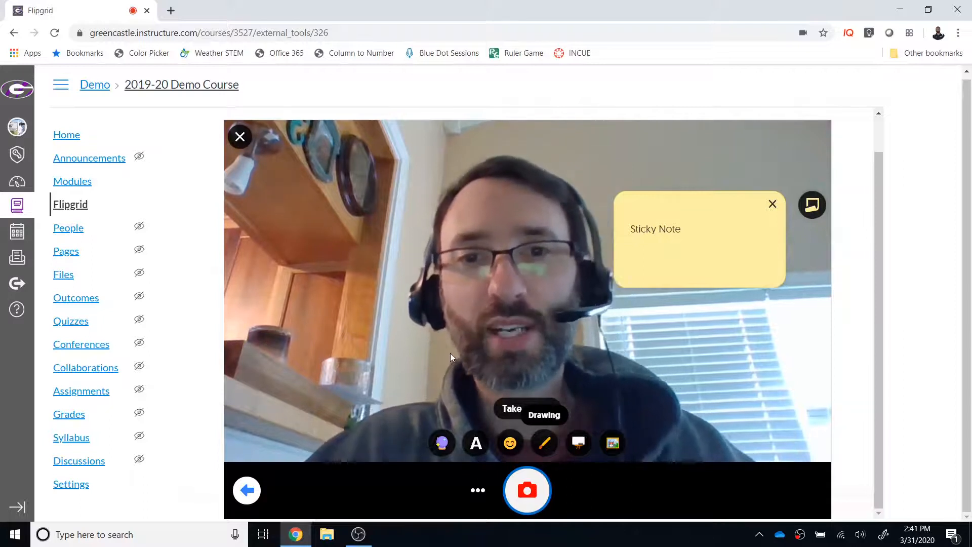
# Take the cover selfie for the Focus video and complete the video.
pyautogui.click(514, 484)
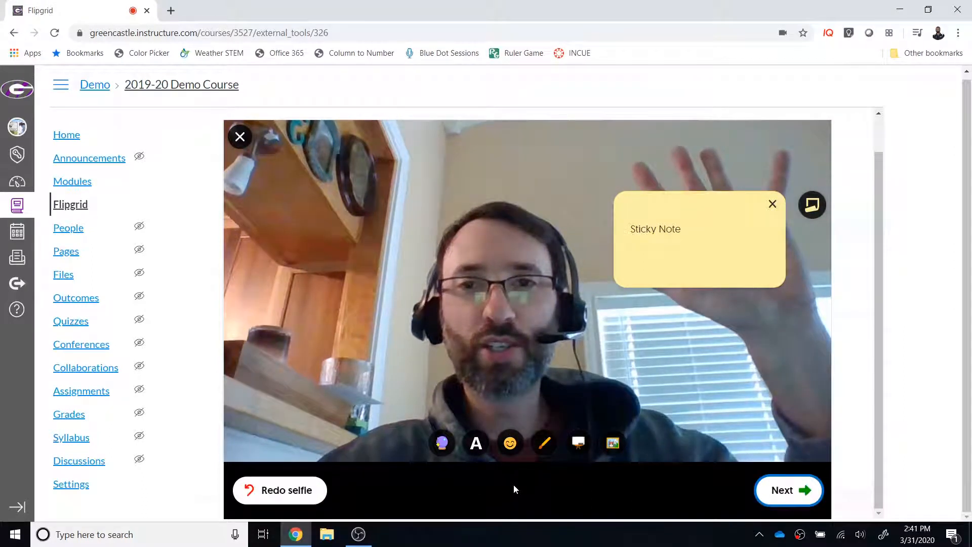
pyautogui.click(781, 493)
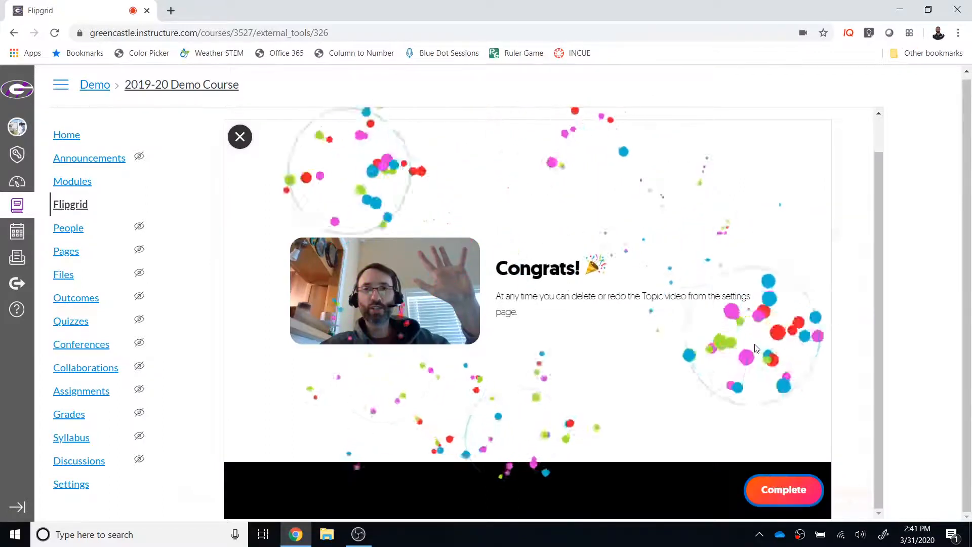
pyautogui.click(790, 499)
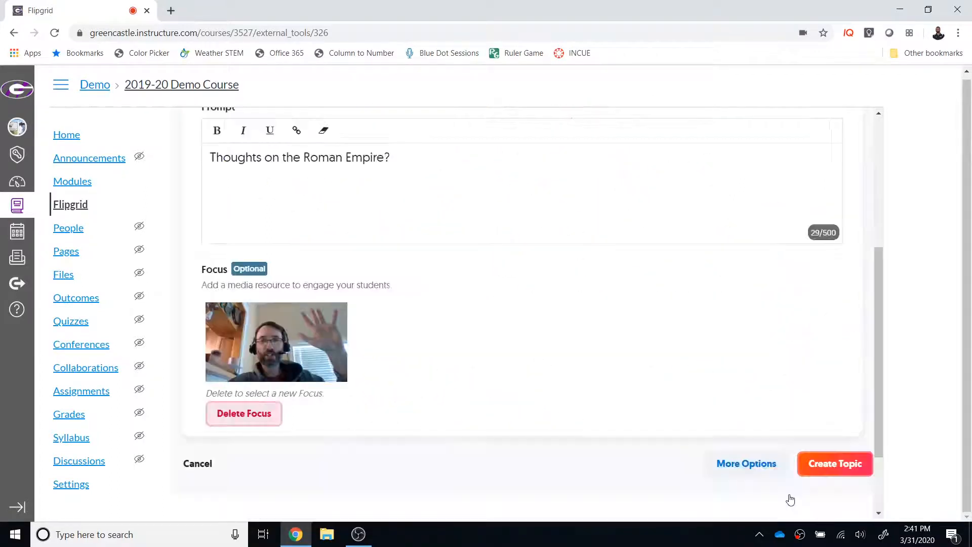
# Create the Example Flipgrid topic, and dismiss the sharing dialog after highlighting the topic link.
pyautogui.scroll(1, 743, 407)
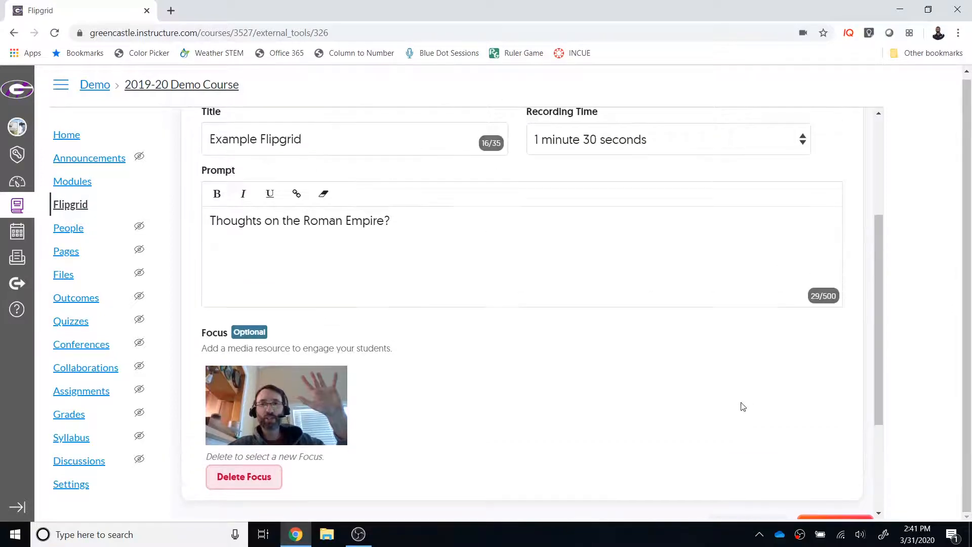
pyautogui.scroll(1, 740, 406)
pyautogui.scroll(-4, 738, 406)
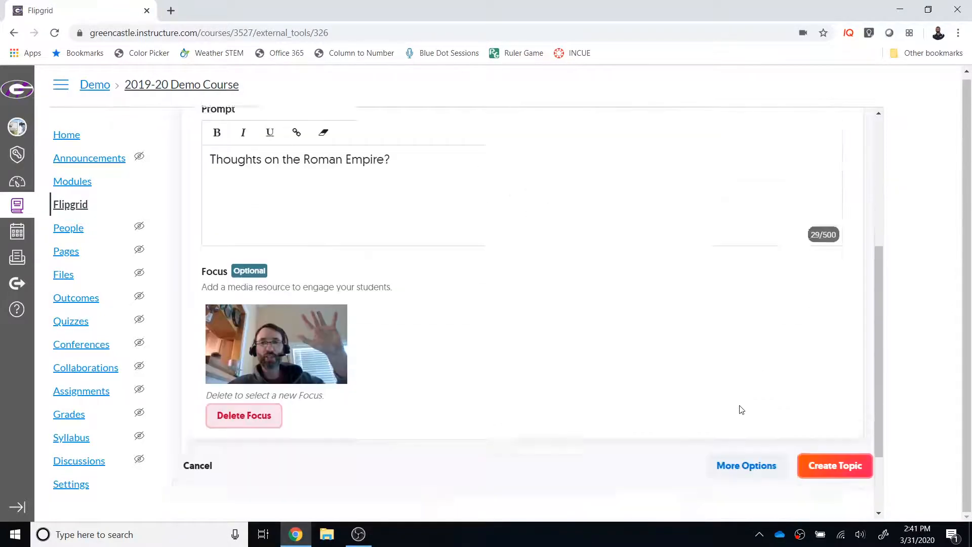
pyautogui.click(837, 408)
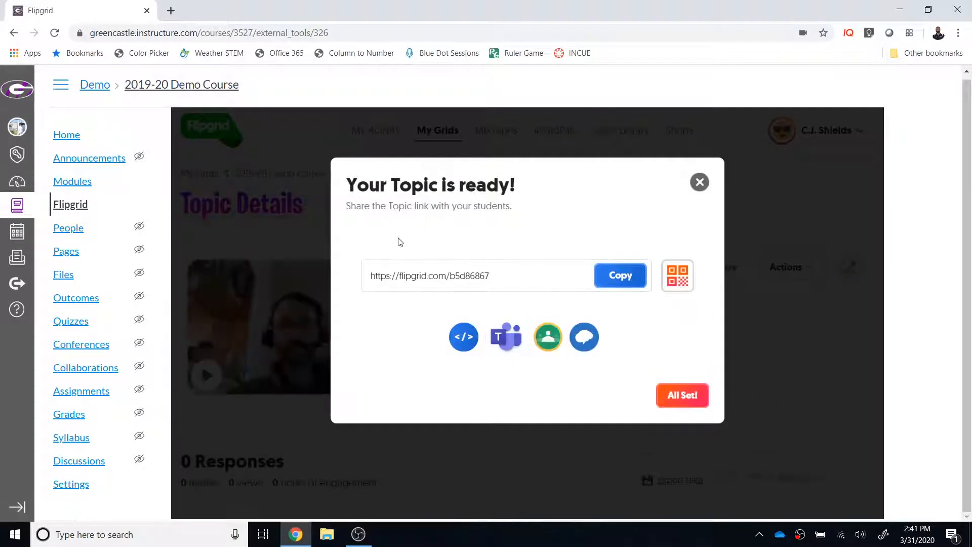
pyautogui.moveTo(512, 276); pyautogui.dragTo(370, 278)
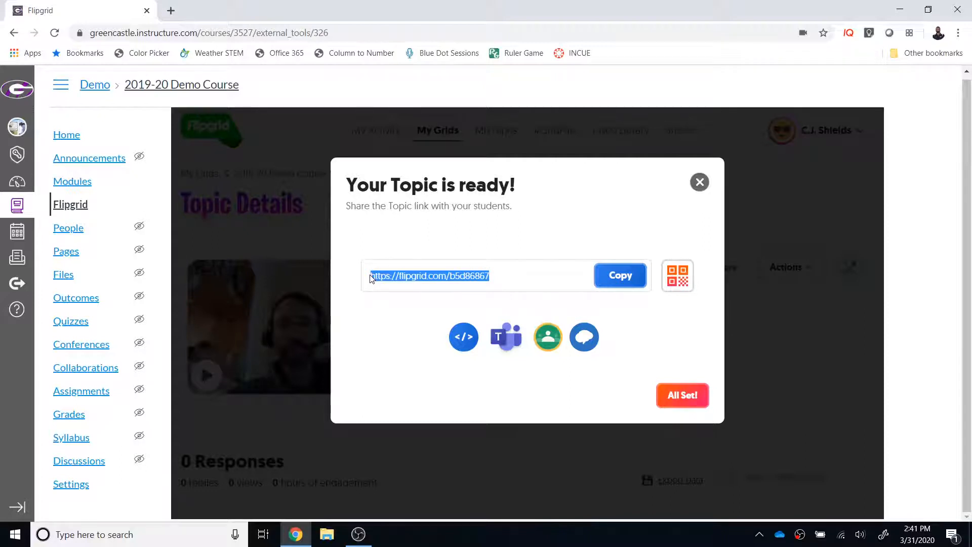
pyautogui.click(697, 408)
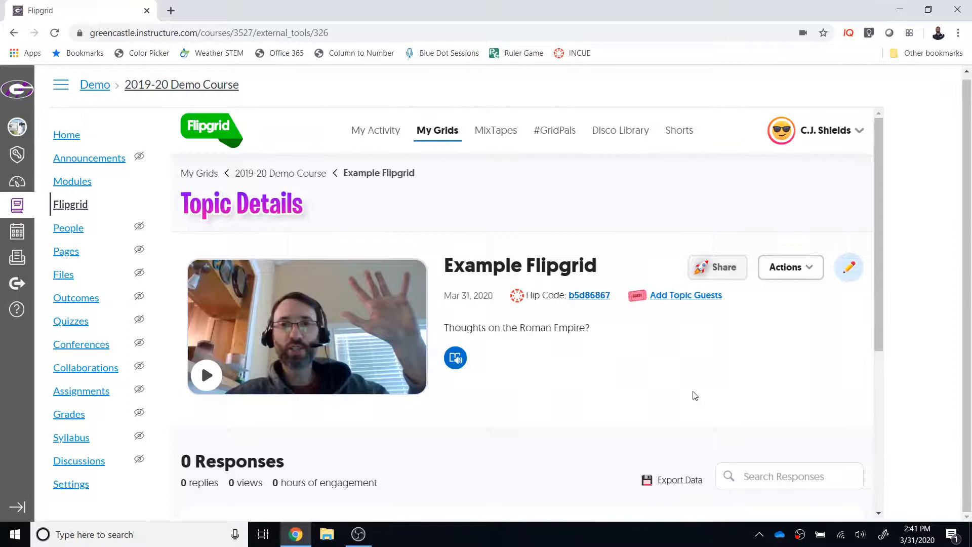
# Open the course settings and switch the demo course to Student View.
pyautogui.scroll(-1, 695, 395)
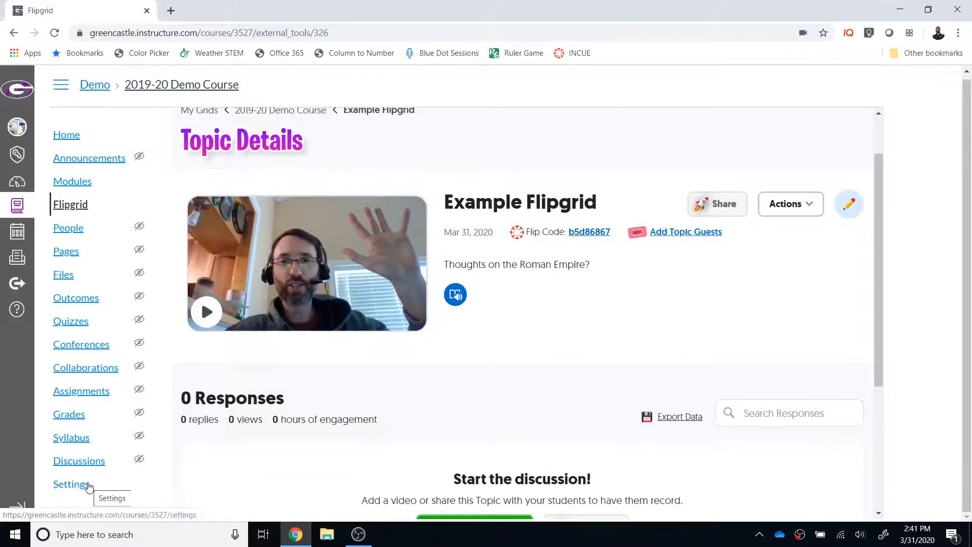
pyautogui.click(67, 486)
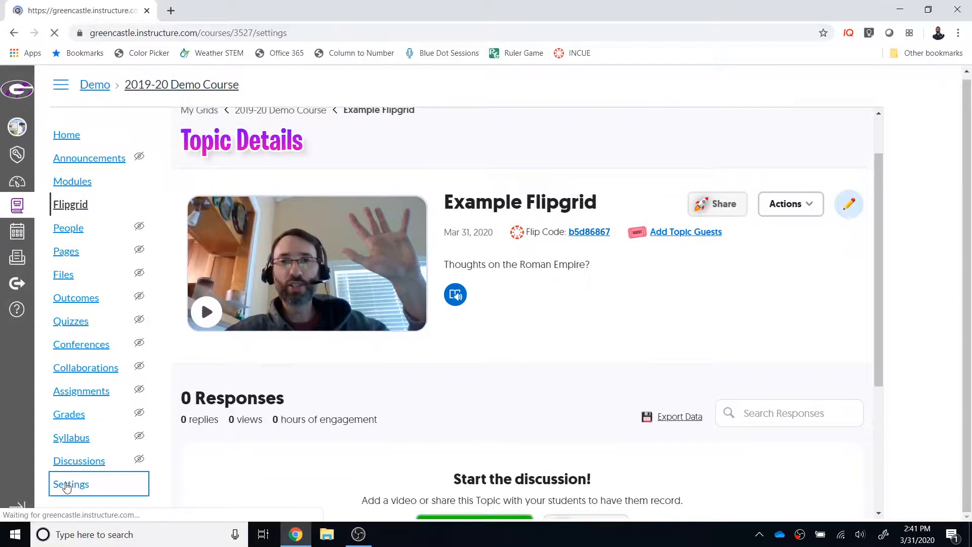
pyautogui.click(783, 176)
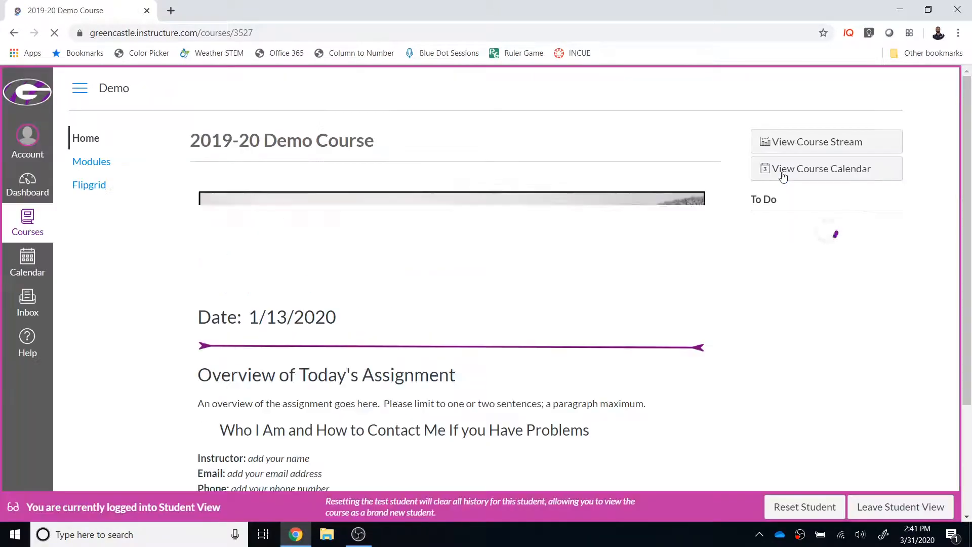
# Open Flipgrid as the test student and view the topic's video and response area.
pyautogui.click(91, 188)
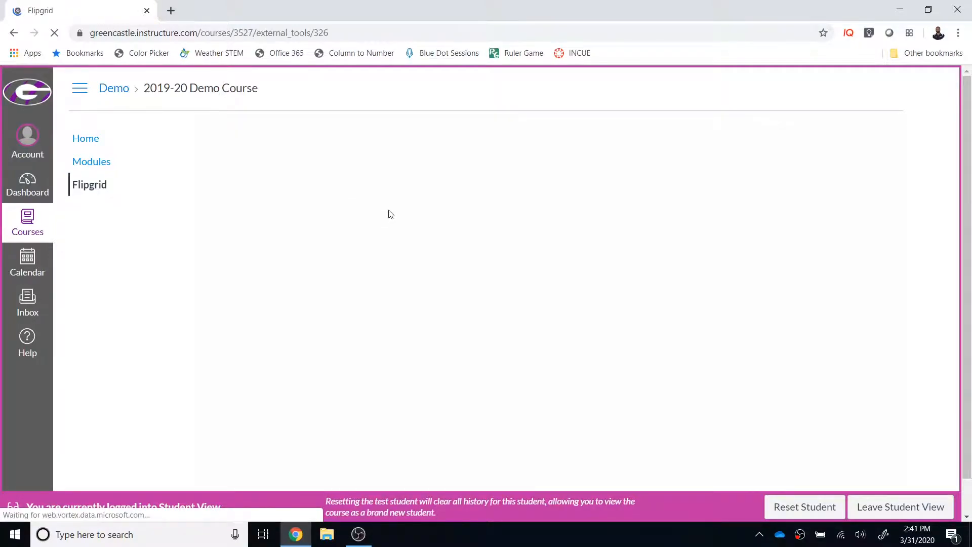
pyautogui.scroll(-6, 635, 292)
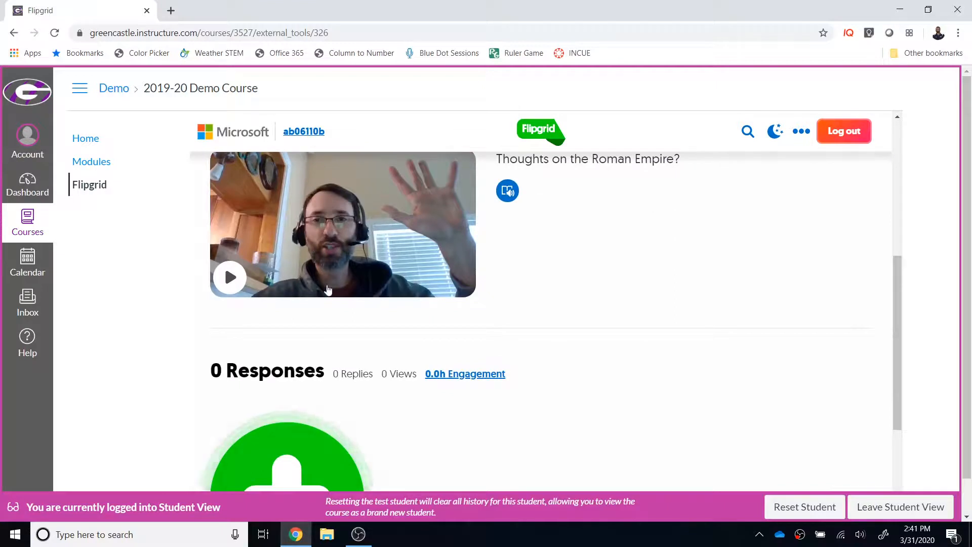
pyautogui.scroll(-3, 378, 288)
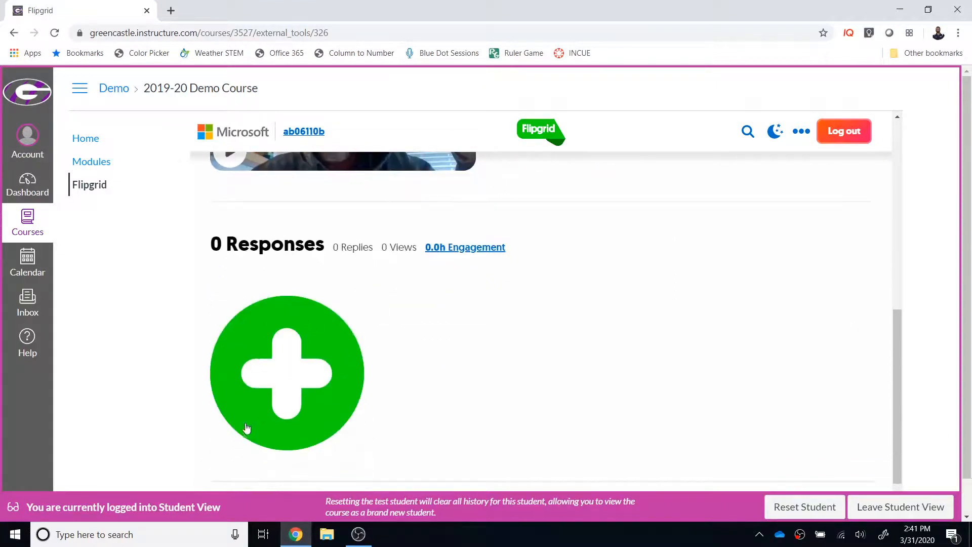